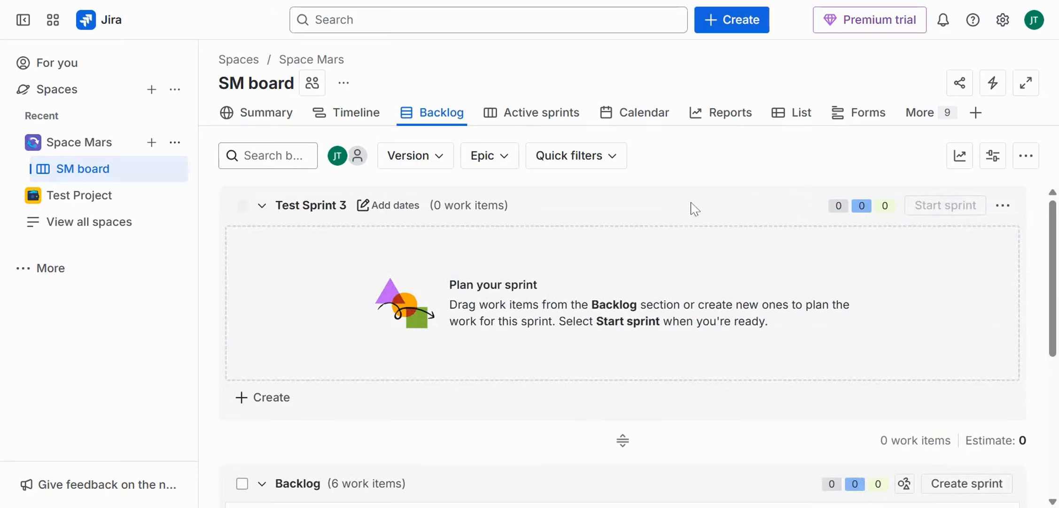
# Move the work items SM-5 Backlog test and SM-12 Test issue 123 from the backlog into Test Sprint 3
pyautogui.scroll(-2, 692, 212)
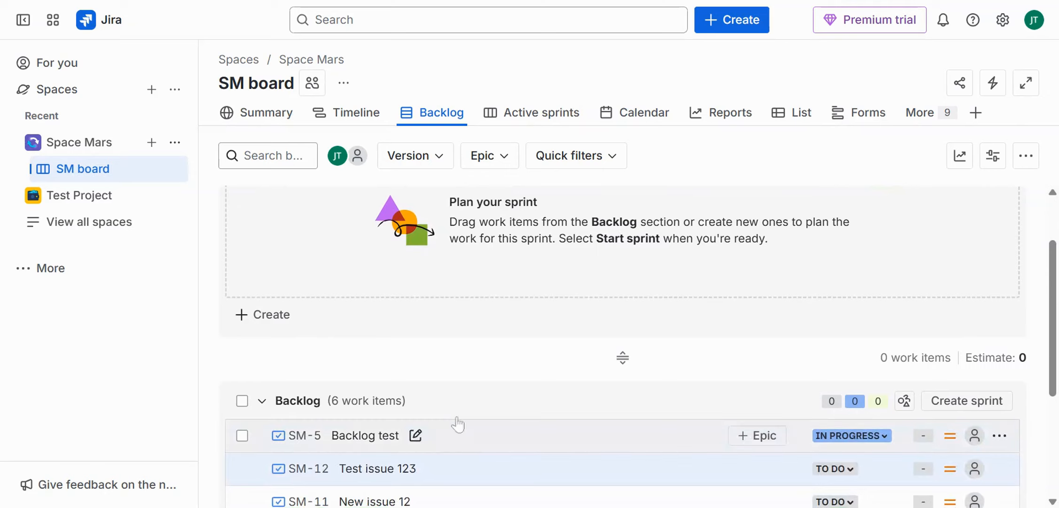
pyautogui.scroll(2, 466, 342)
pyautogui.scroll(-4, 694, 340)
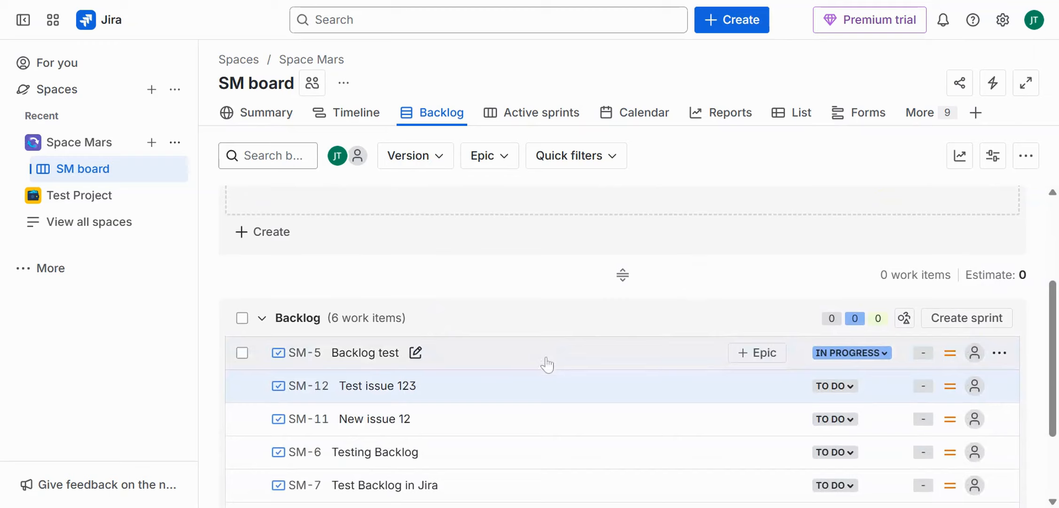
pyautogui.moveTo(546, 358); pyautogui.dragTo(542, 299)
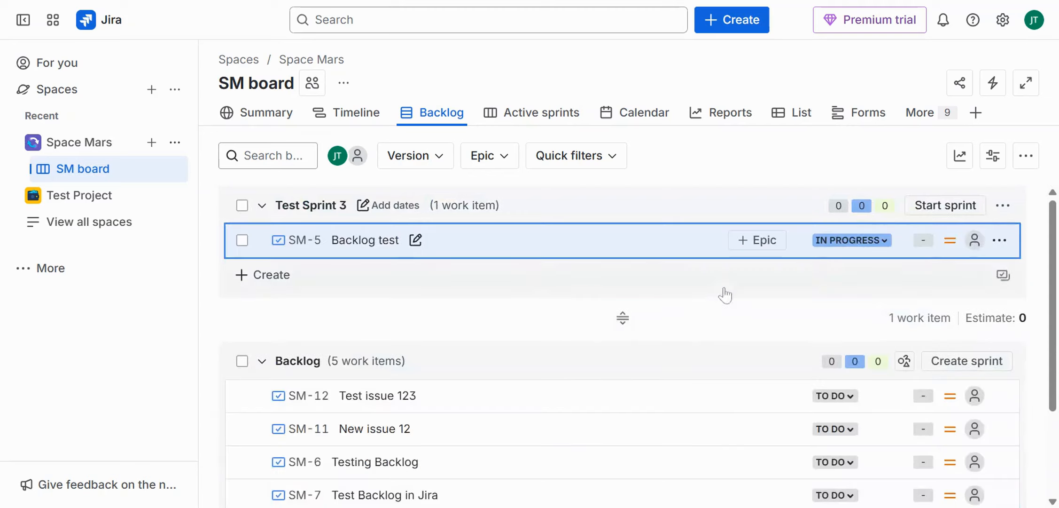
pyautogui.scroll(-3, 669, 267)
pyautogui.scroll(2, 572, 361)
pyautogui.moveTo(570, 361); pyautogui.dragTo(542, 268)
pyautogui.scroll(1, 565, 355)
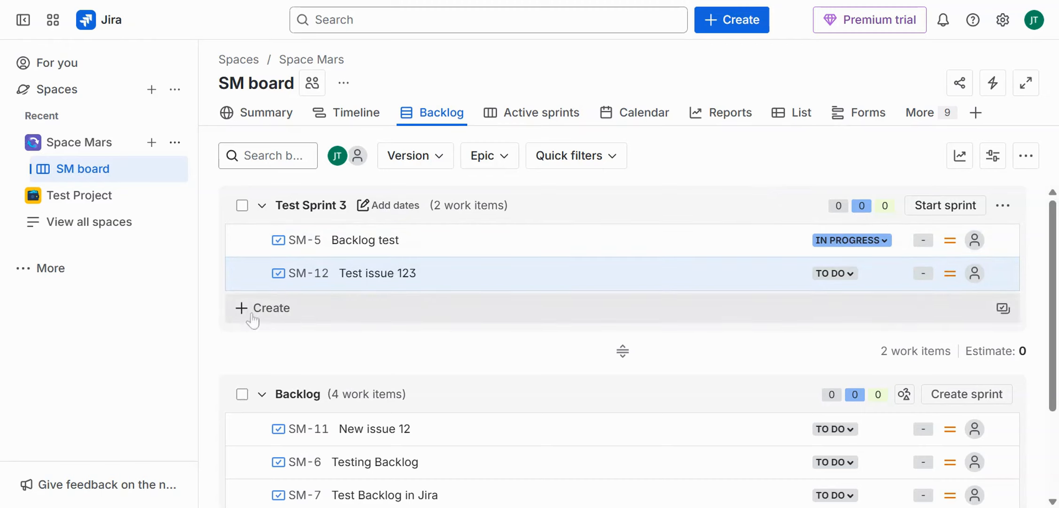
# Create a work item named "Test issue for sprint" directly inside Test Sprint 3
pyautogui.click(270, 313)
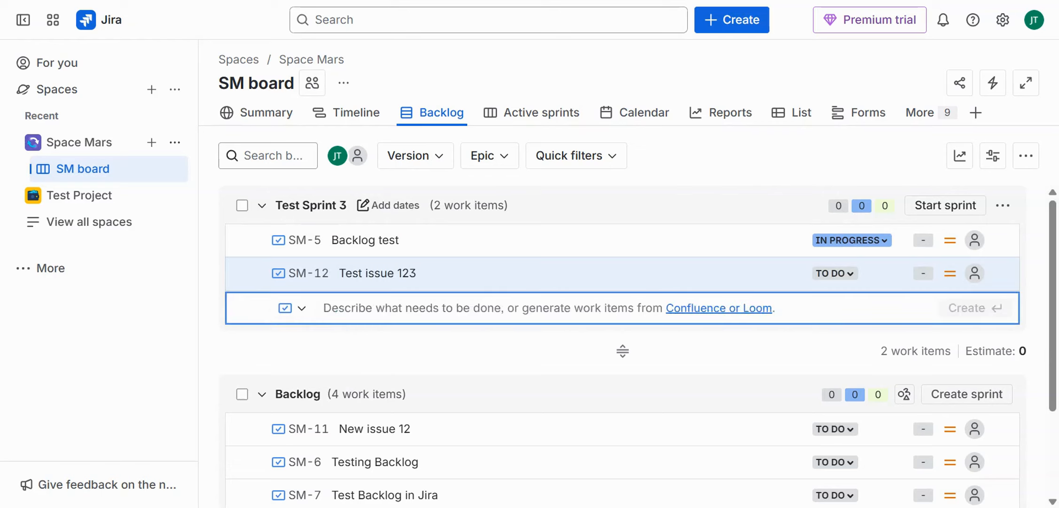
pyautogui.write('Test ')
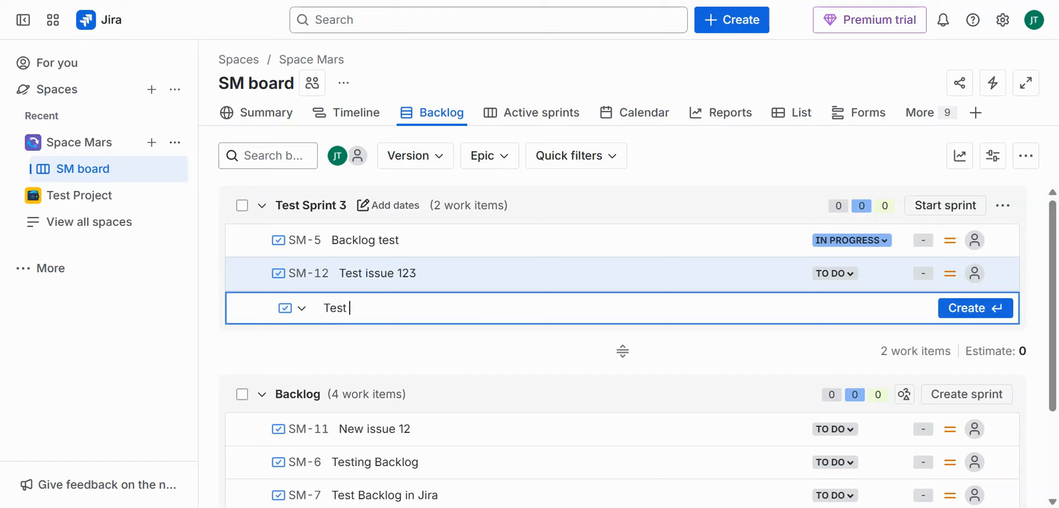
pyautogui.write('issue for sprint')
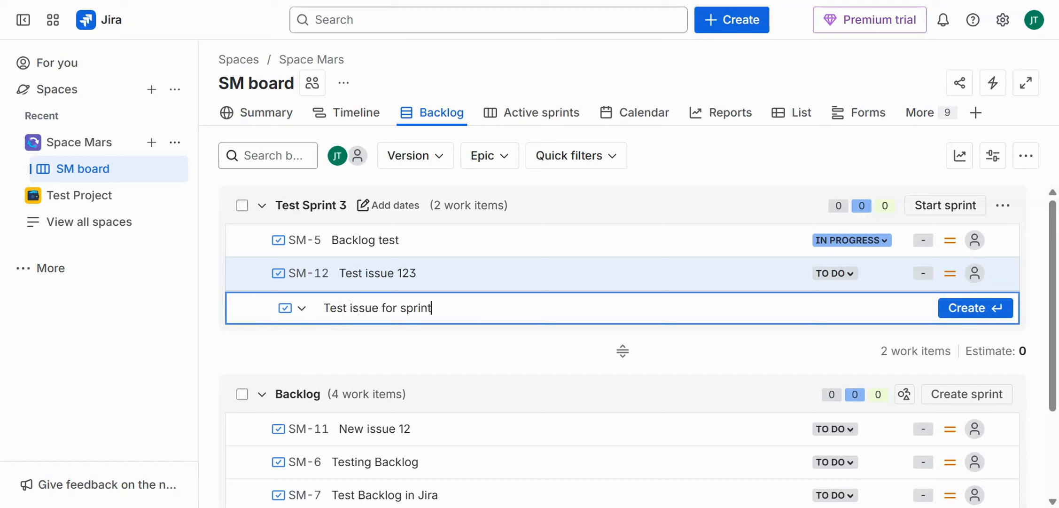
pyautogui.click(977, 315)
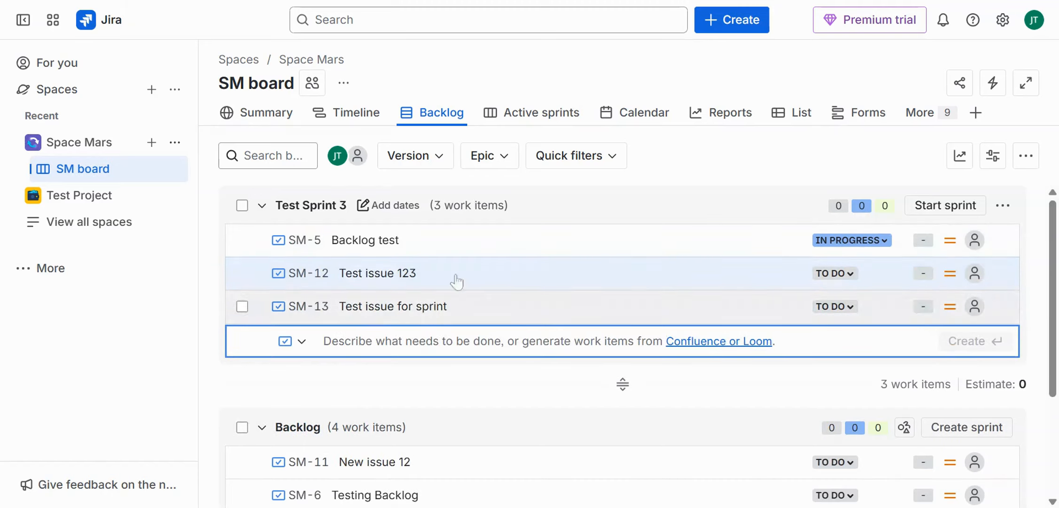
pyautogui.click(629, 82)
# Set the Sprint field of backlog item SM-6 Testing Backlog to Test Sprint 3 and close its details
pyautogui.scroll(-2, 585, 315)
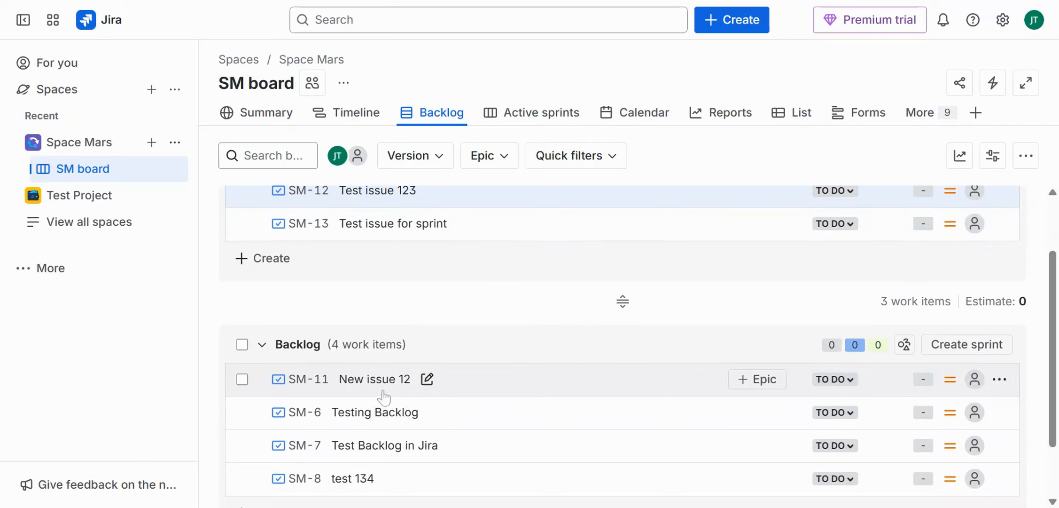
pyautogui.click(382, 414)
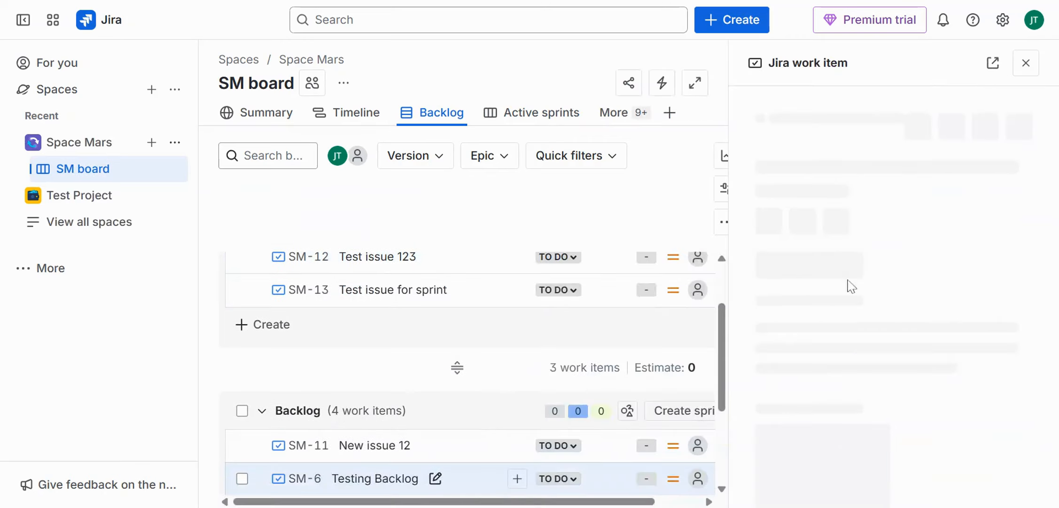
pyautogui.scroll(-5, 924, 239)
pyautogui.scroll(-7, 919, 232)
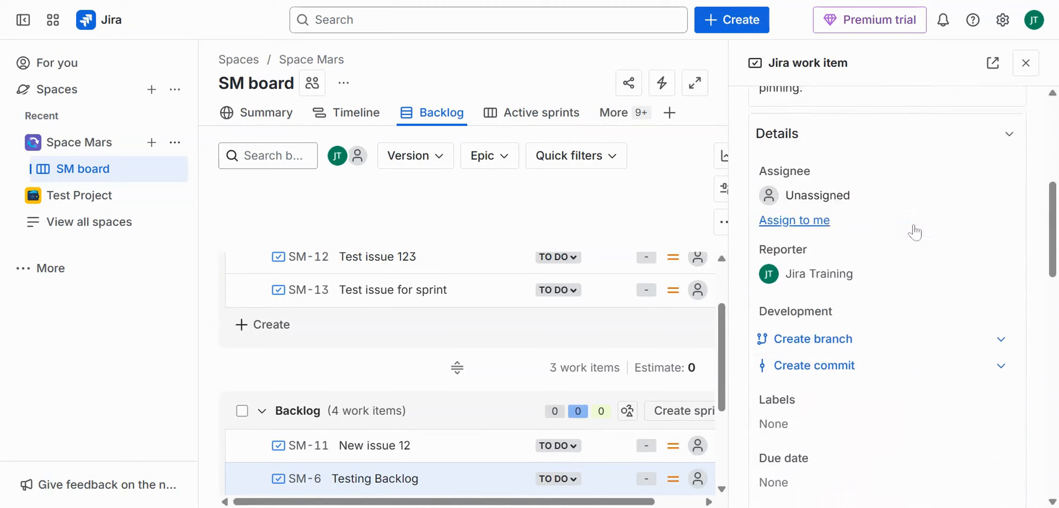
pyautogui.scroll(-5, 880, 312)
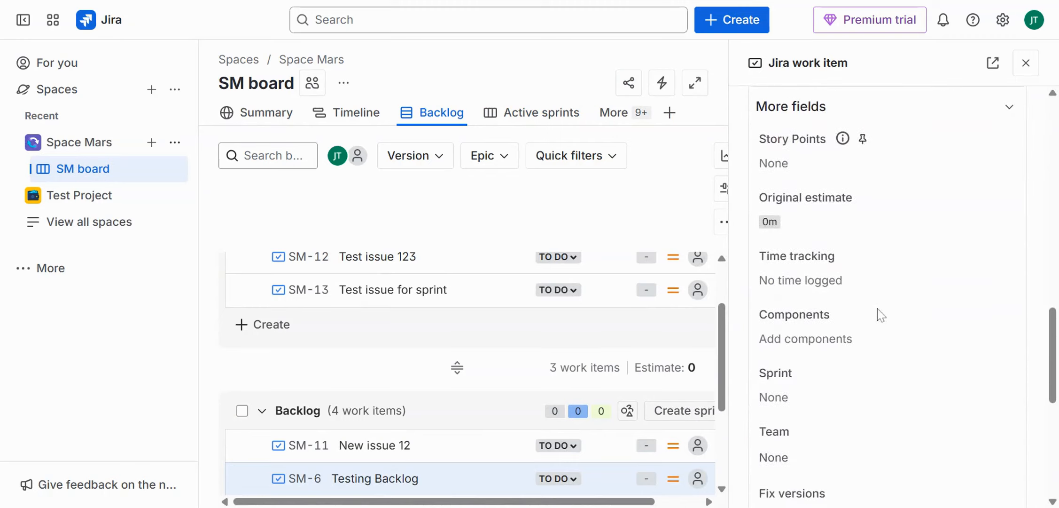
pyautogui.click(805, 318)
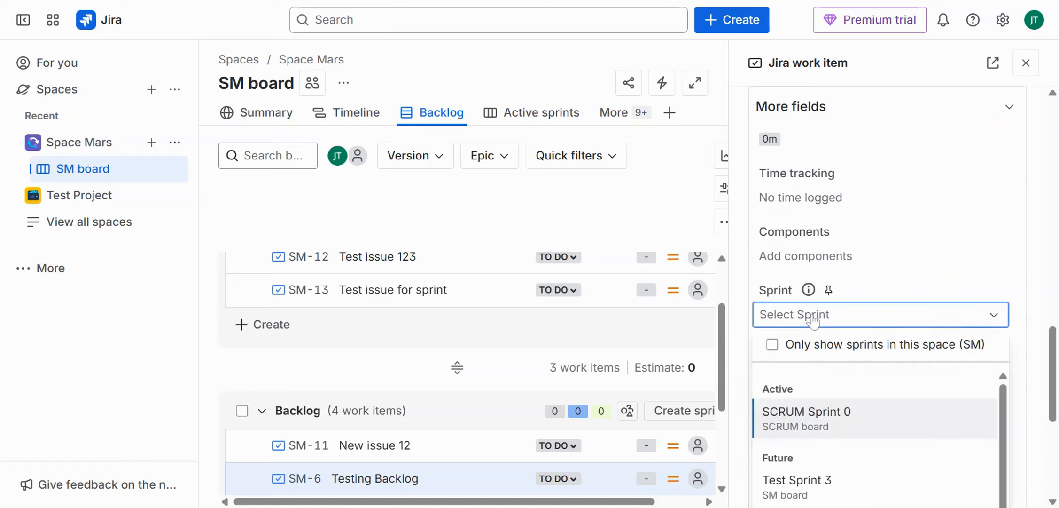
pyautogui.scroll(2, 533, 324)
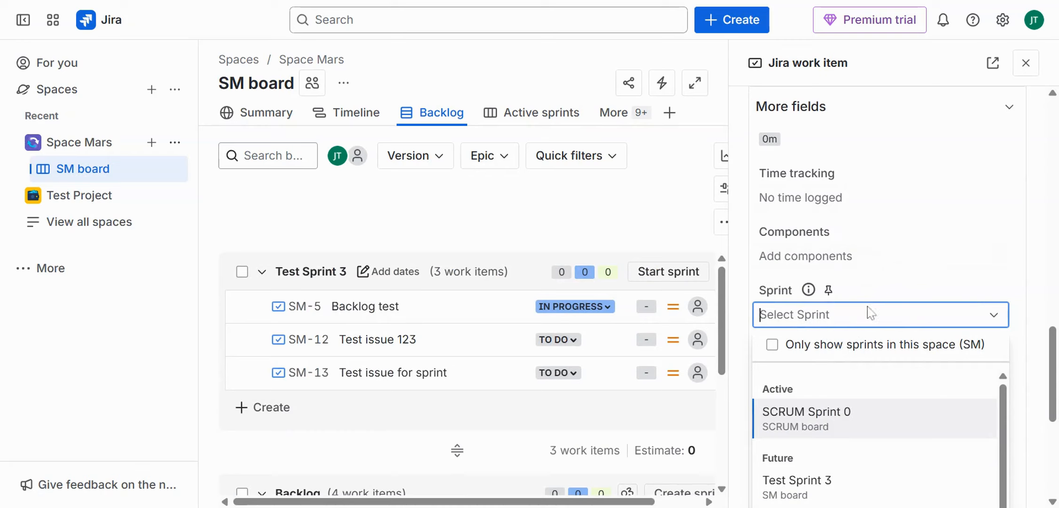
pyautogui.scroll(-2, 889, 285)
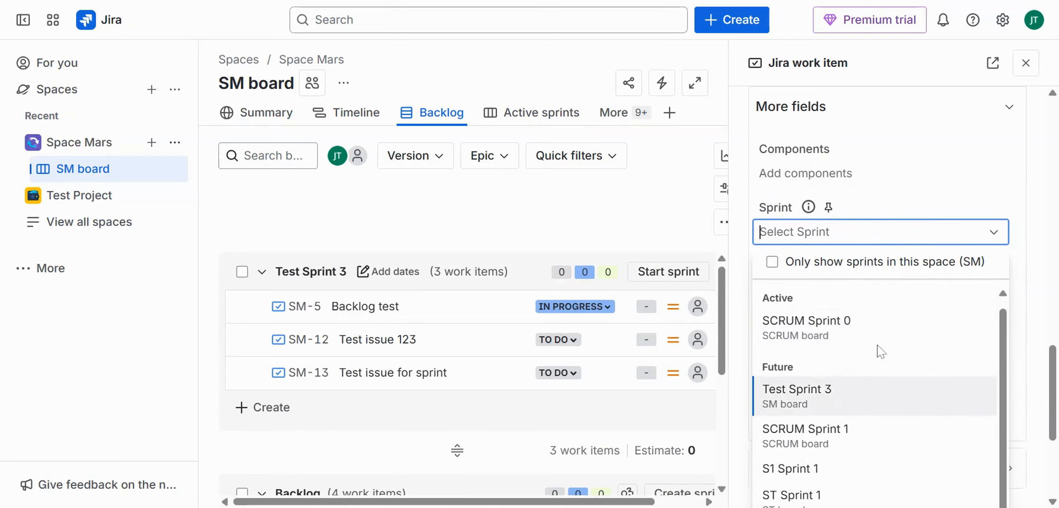
pyautogui.click(841, 403)
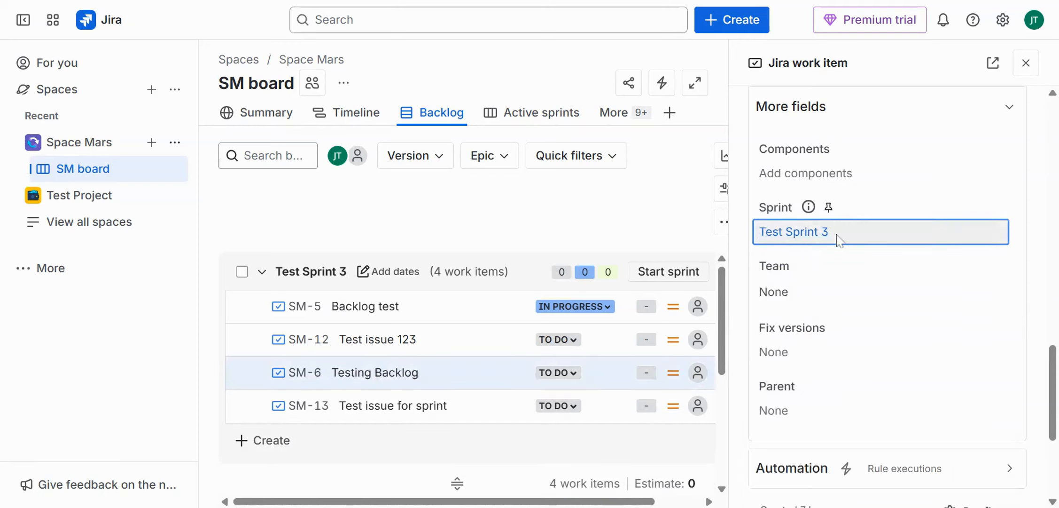
pyautogui.scroll(10, 907, 237)
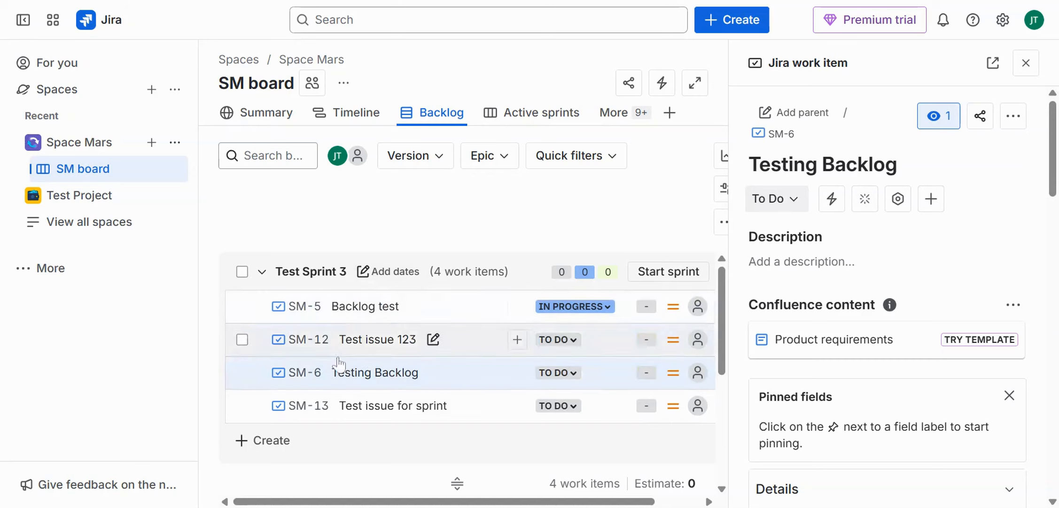
pyautogui.click(1026, 62)
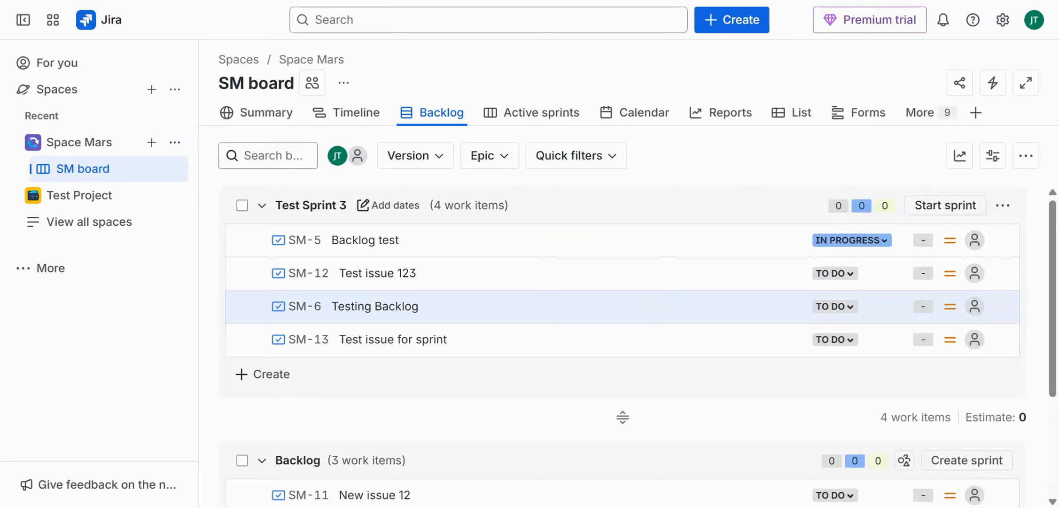
# Edit Test Sprint 3, set its duration to 3 weeks and save the update
pyautogui.click(1003, 207)
pyautogui.click(968, 239)
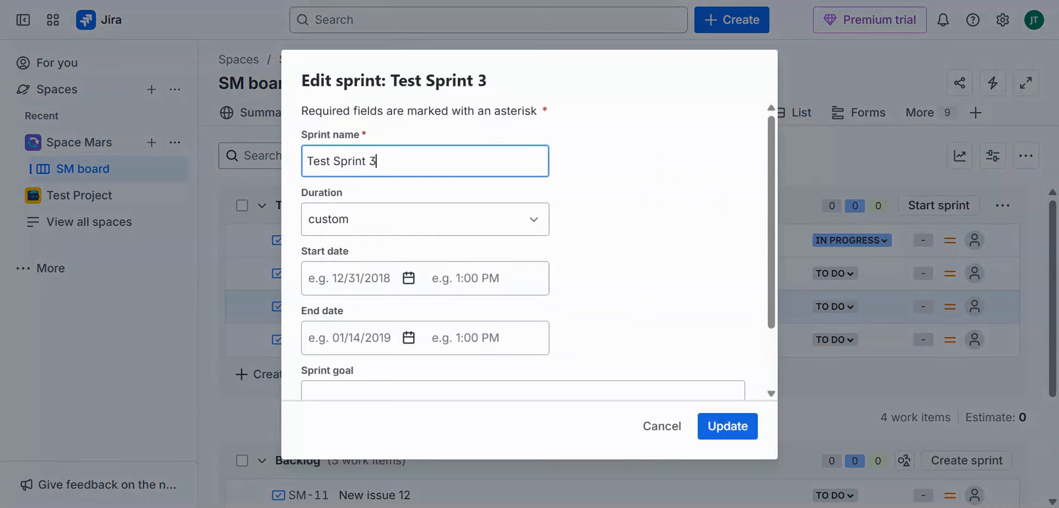
pyautogui.click(387, 229)
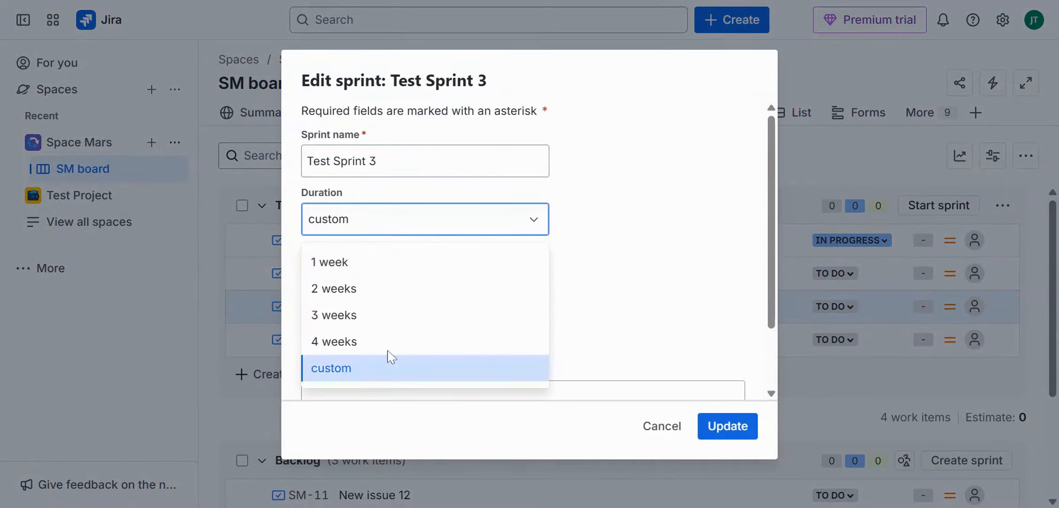
pyautogui.click(619, 285)
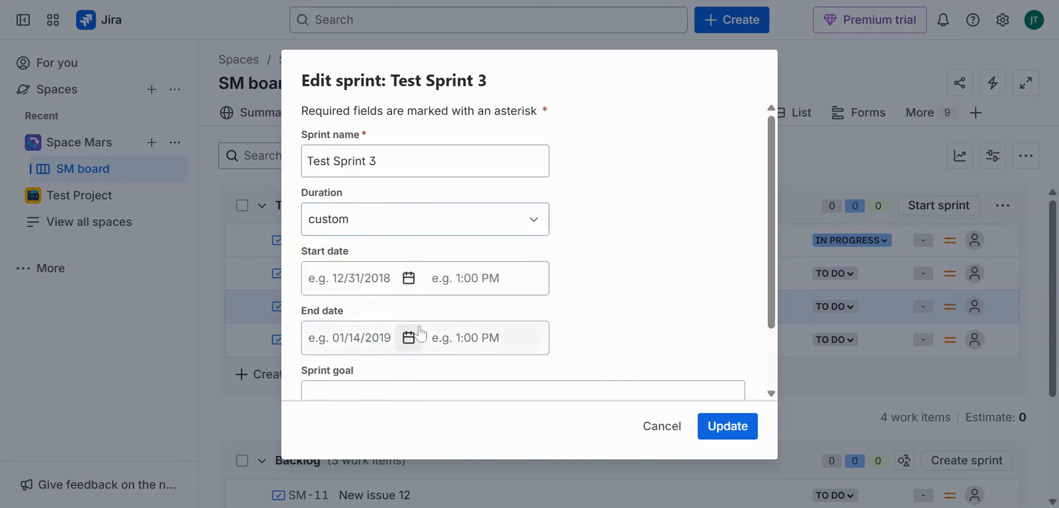
pyautogui.scroll(-2, 366, 373)
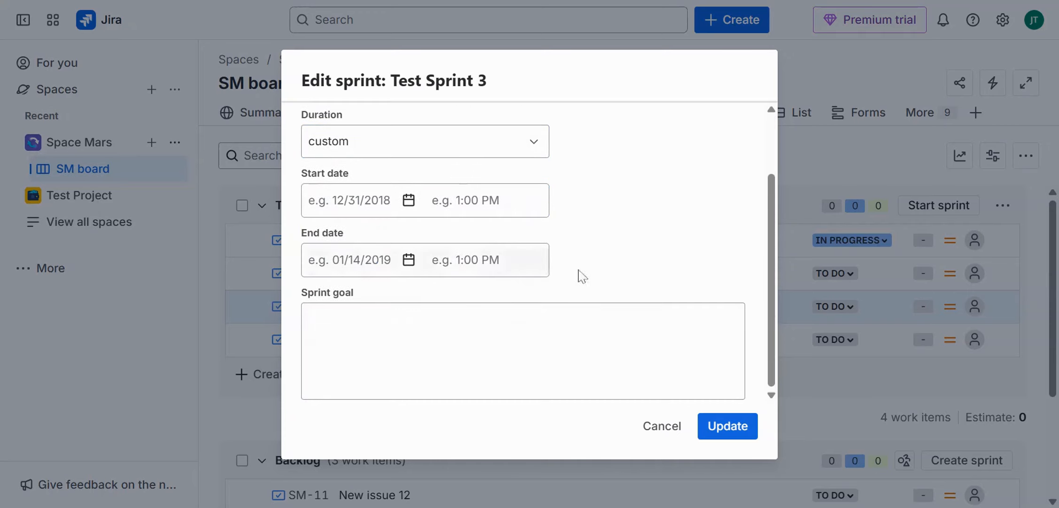
pyautogui.click(442, 148)
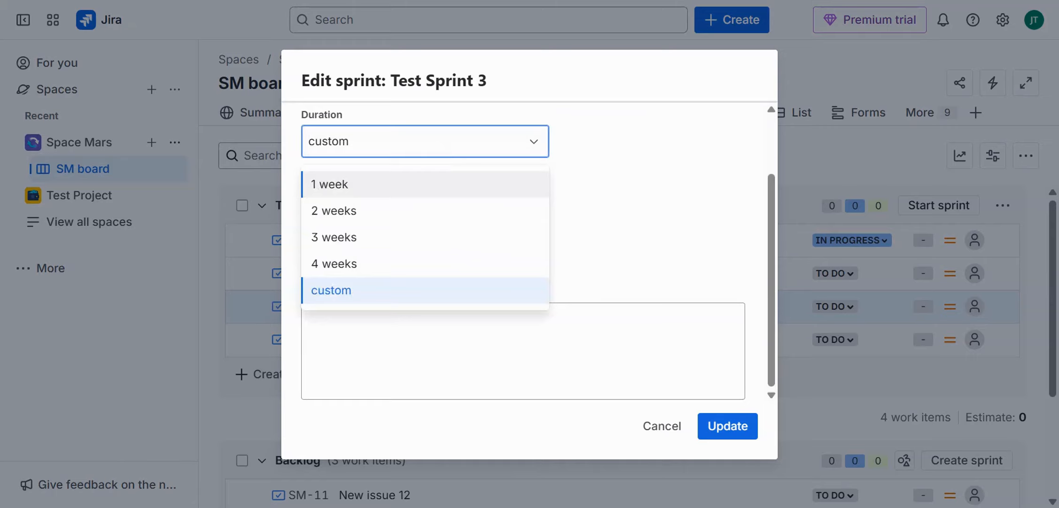
pyautogui.click(390, 237)
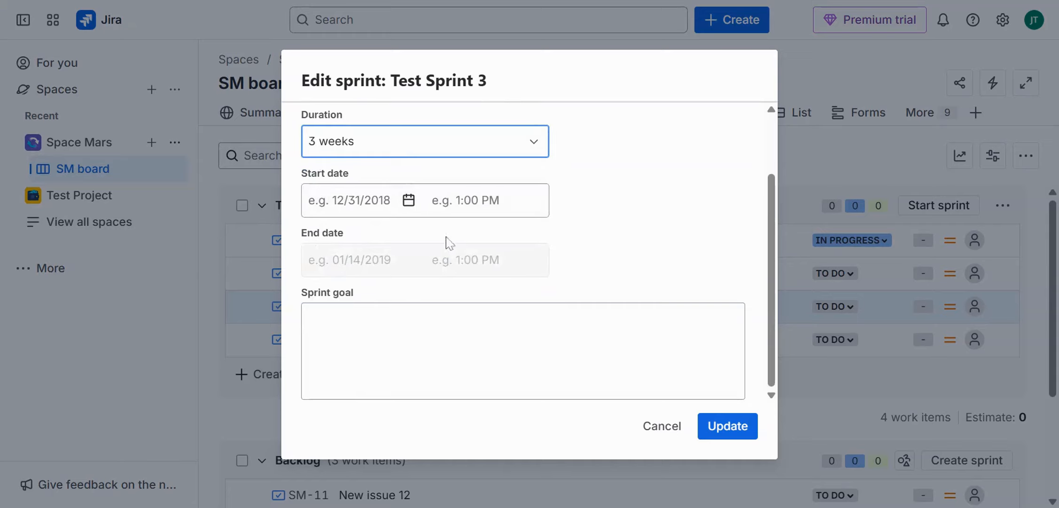
pyautogui.click(745, 440)
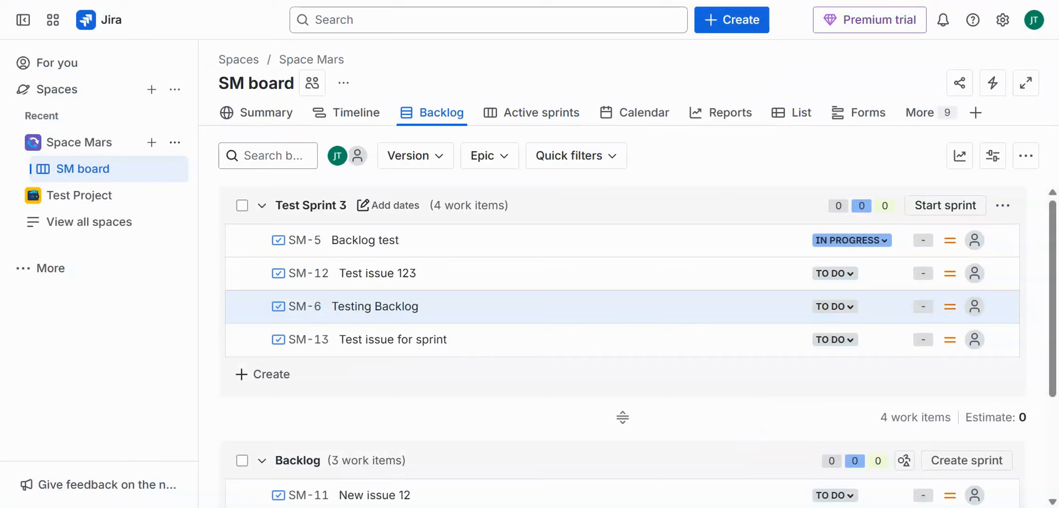
# Start Test Sprint 3 with the prefilled name, duration and dates, and dismiss the notification
pyautogui.click(945, 205)
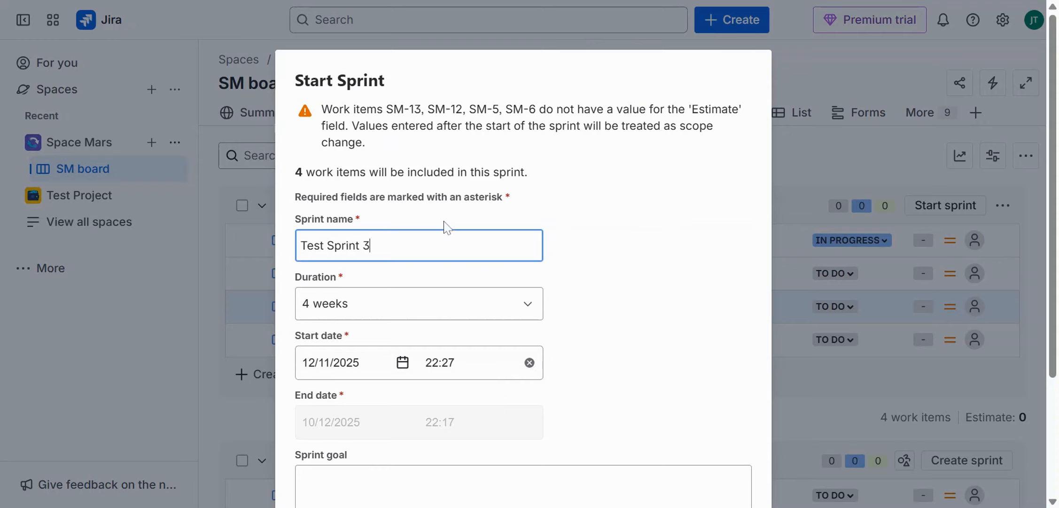
pyautogui.scroll(-3, 685, 229)
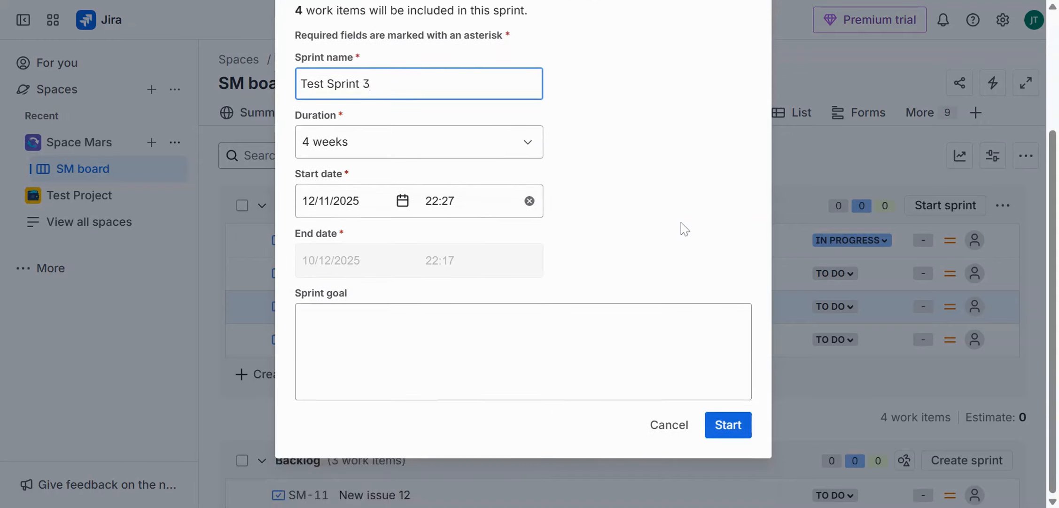
pyautogui.click(721, 426)
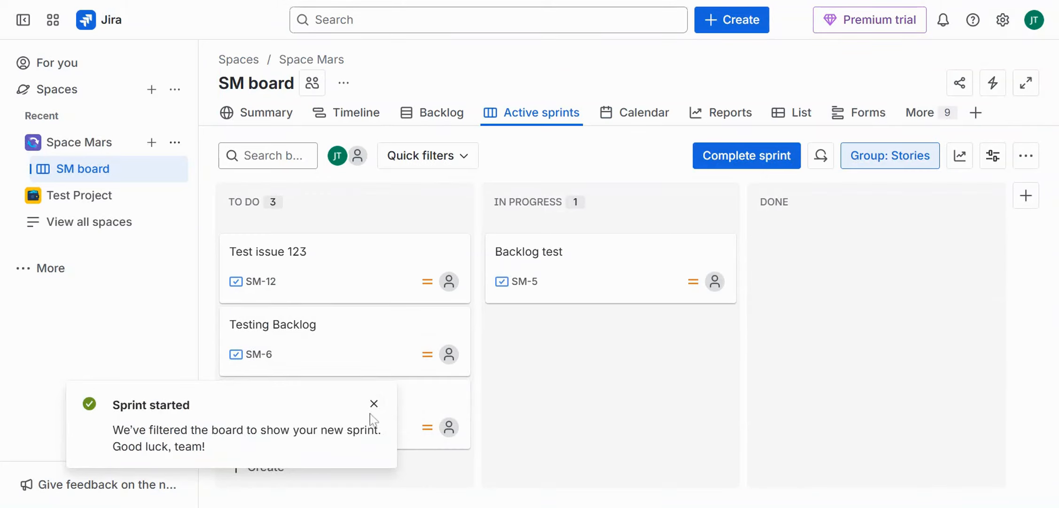
pyautogui.click(374, 403)
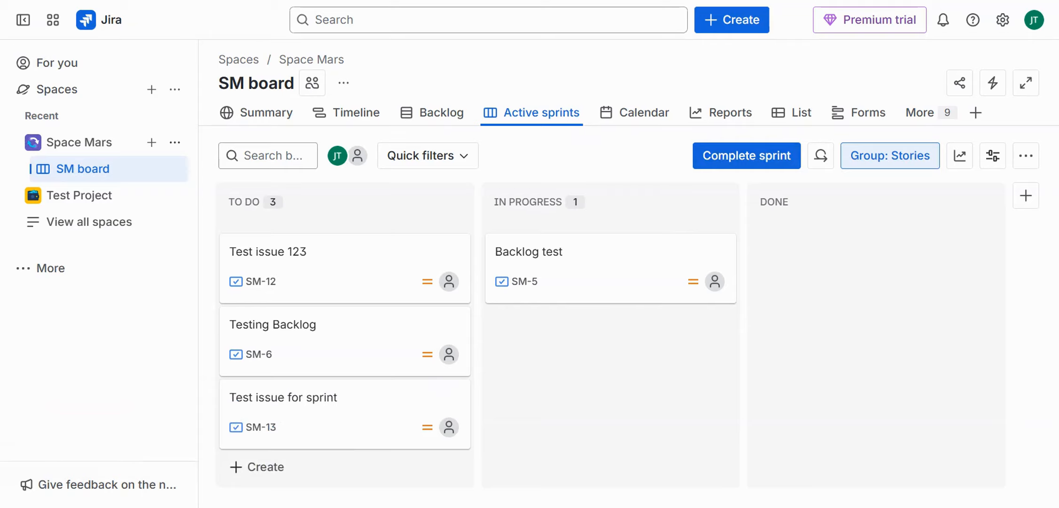
# On the active sprint board, move Backlog test and Test issue 123 to Done, and Testing Backlog to In Progress
pyautogui.moveTo(581, 280); pyautogui.dragTo(875, 277)
pyautogui.moveTo(352, 282); pyautogui.dragTo(780, 366)
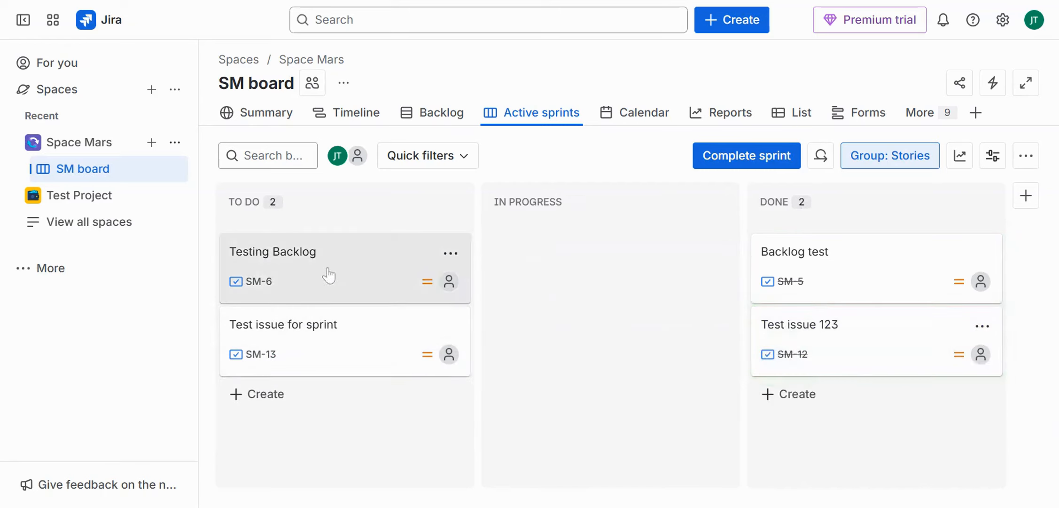
pyautogui.moveTo(336, 278); pyautogui.dragTo(526, 276)
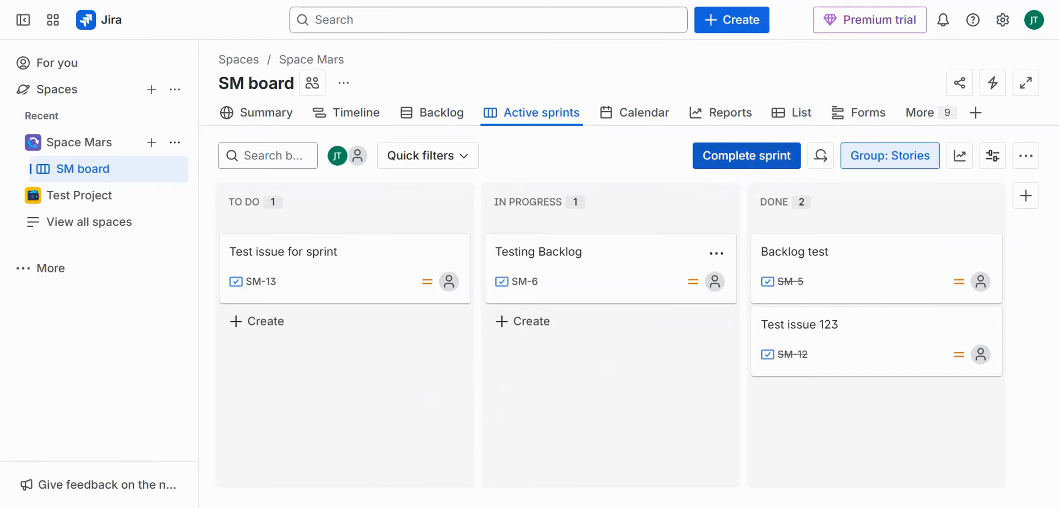
# Complete Test Sprint 3, moving its open work items to a new sprint
pyautogui.click(748, 163)
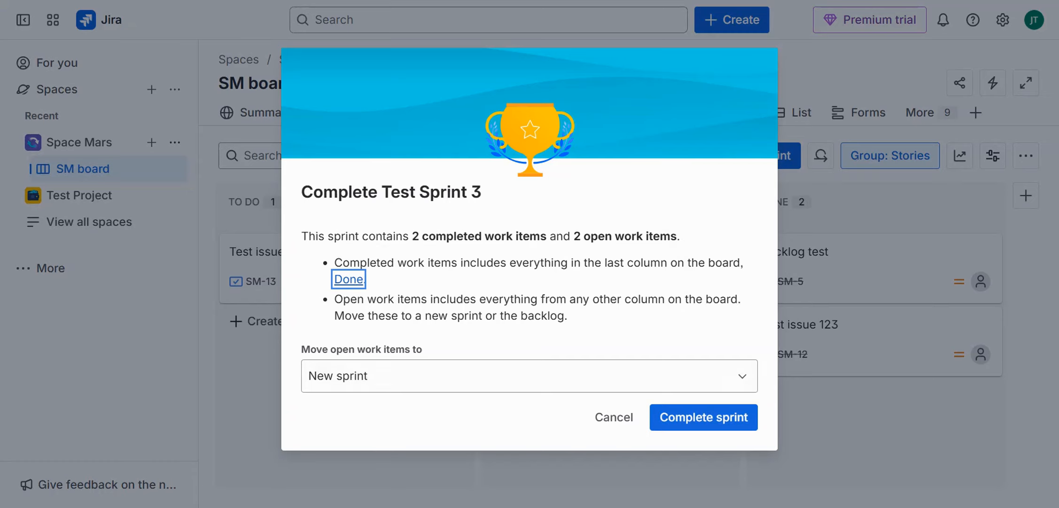
pyautogui.click(397, 376)
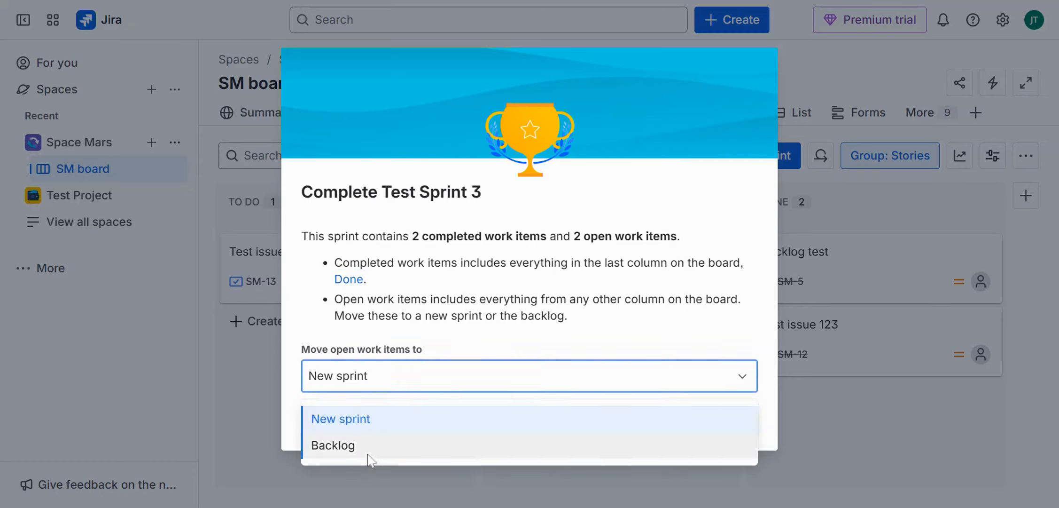
pyautogui.click(580, 347)
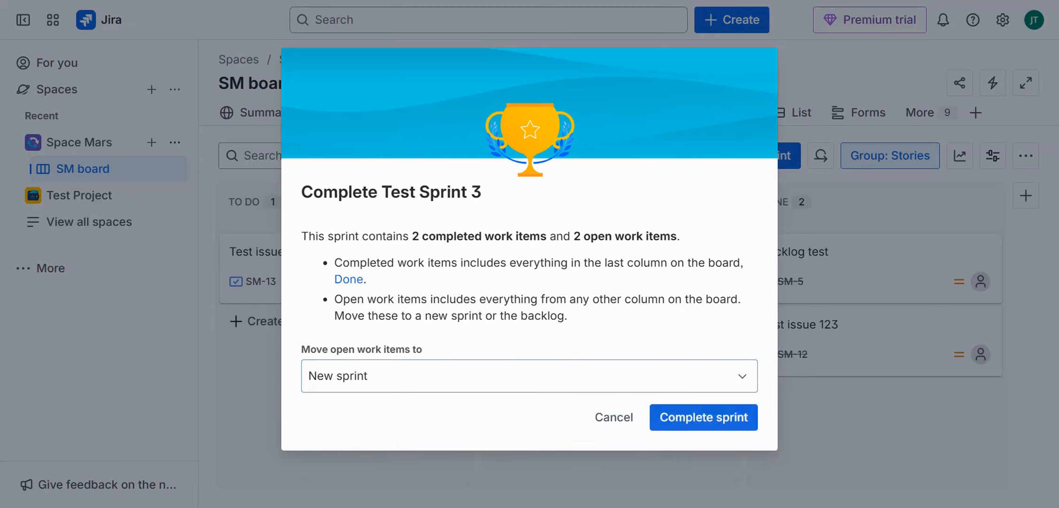
pyautogui.click(384, 388)
pyautogui.click(378, 422)
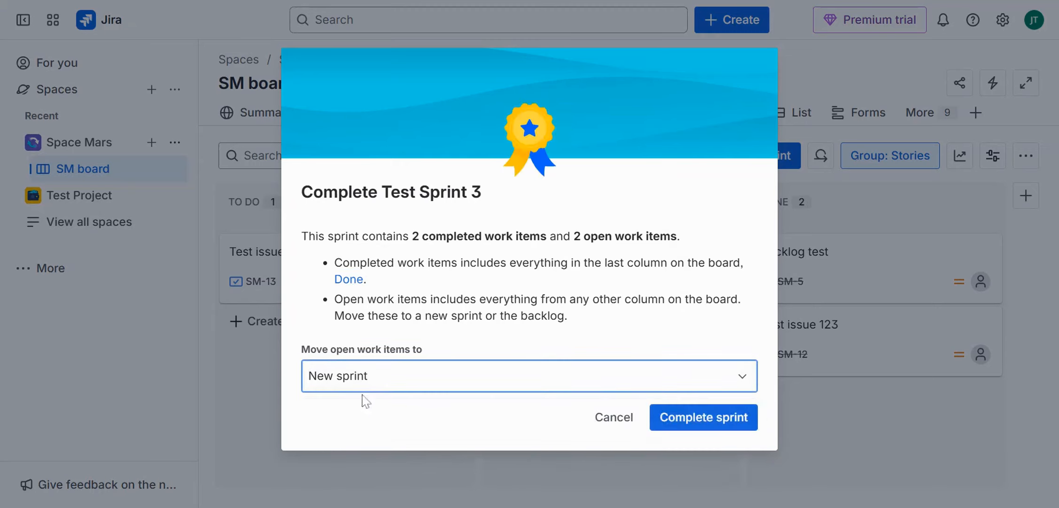
pyautogui.click(705, 418)
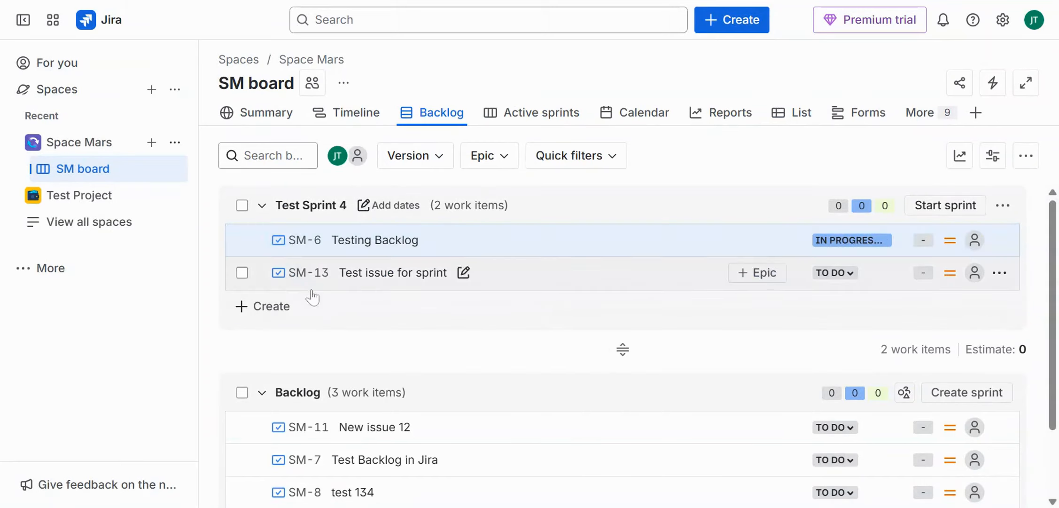
# Delete the sprint Test Sprint 4 and confirm the deletion
pyautogui.click(1002, 207)
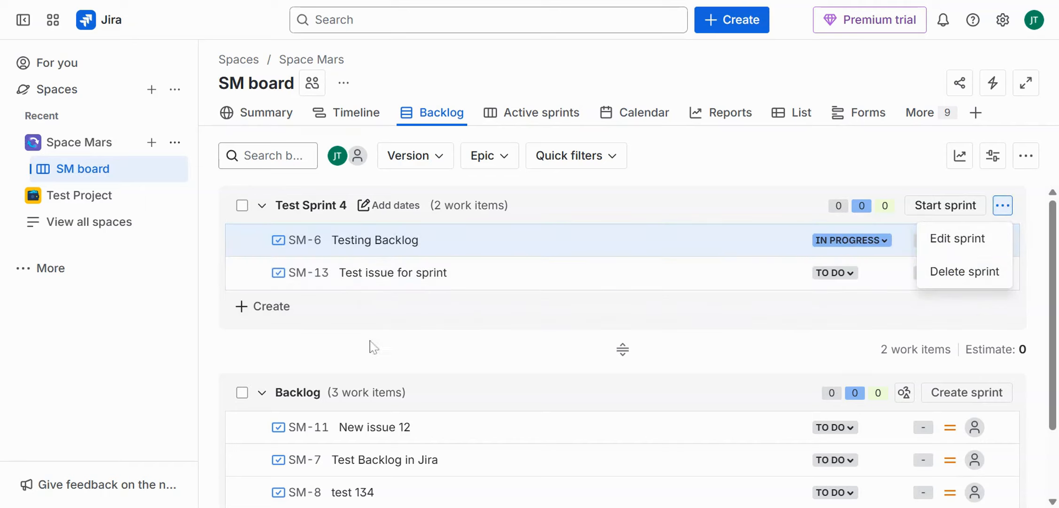
pyautogui.click(964, 272)
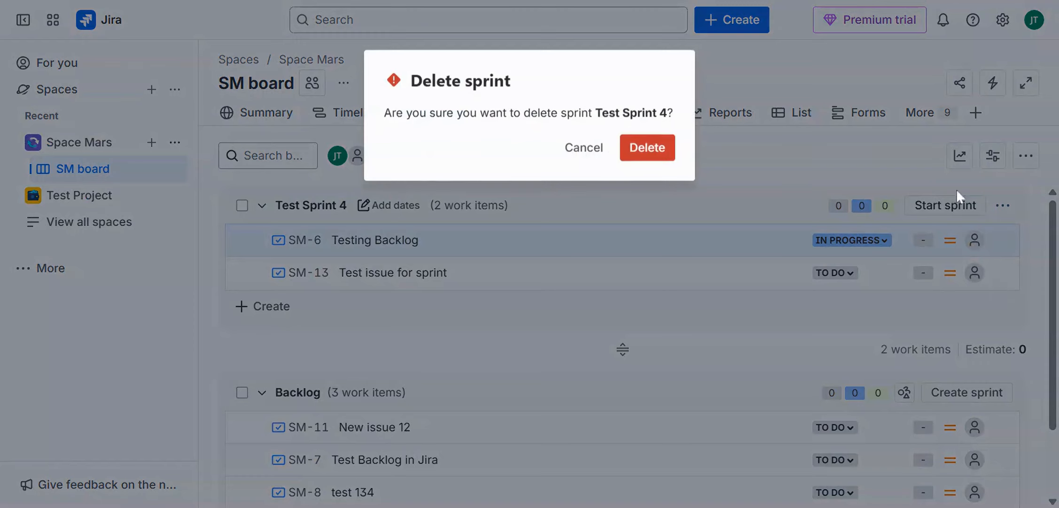
pyautogui.click(651, 153)
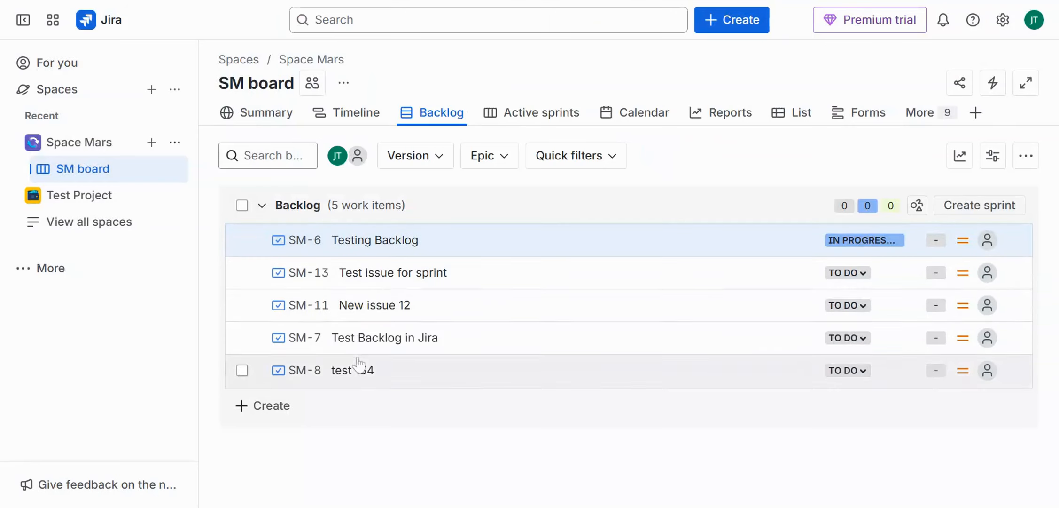